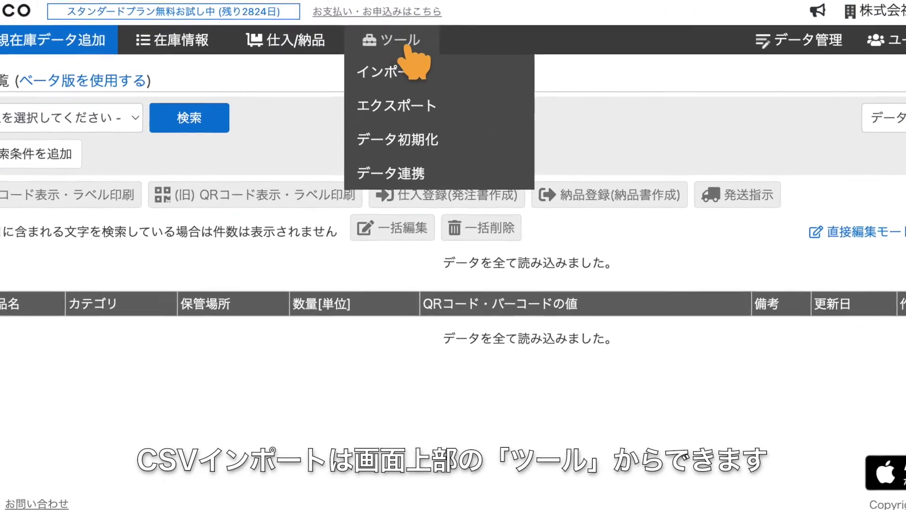
Step: Open the page for importing inventory data from a CSV file
{"action": "left_click", "coordinate": [453, 68]}
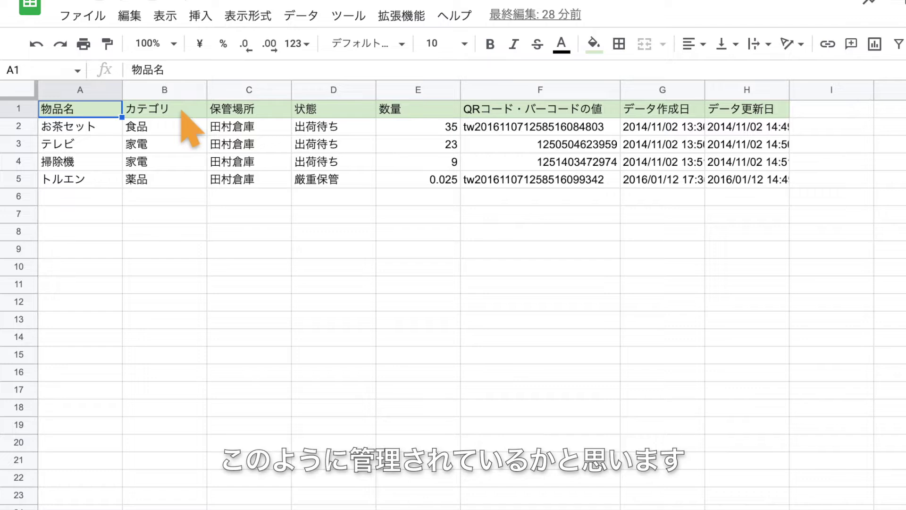
Step: Switch to the inventory spreadsheet in Google Sheets and bring up its download options for exporting it as a CSV file
{"action": "left_click", "coordinate": [90, 16]}
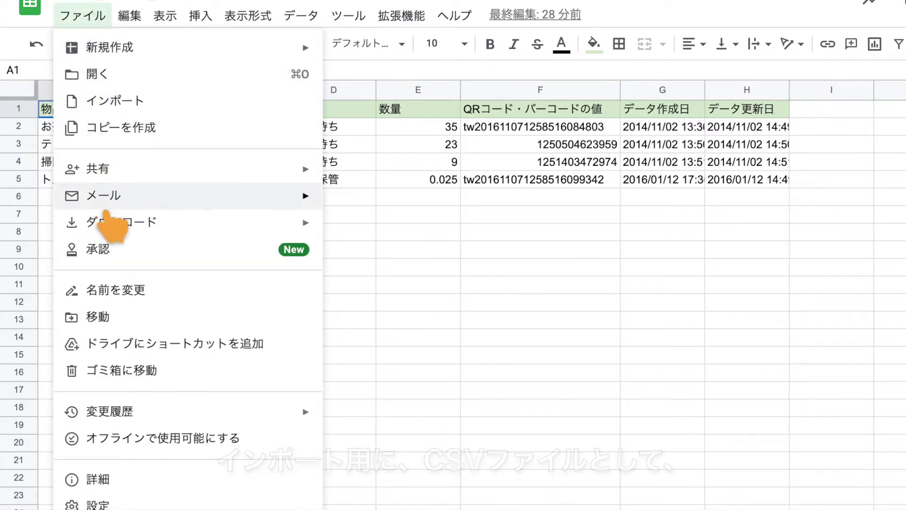
{"action": "mouse_move", "coordinate": [108, 225]}
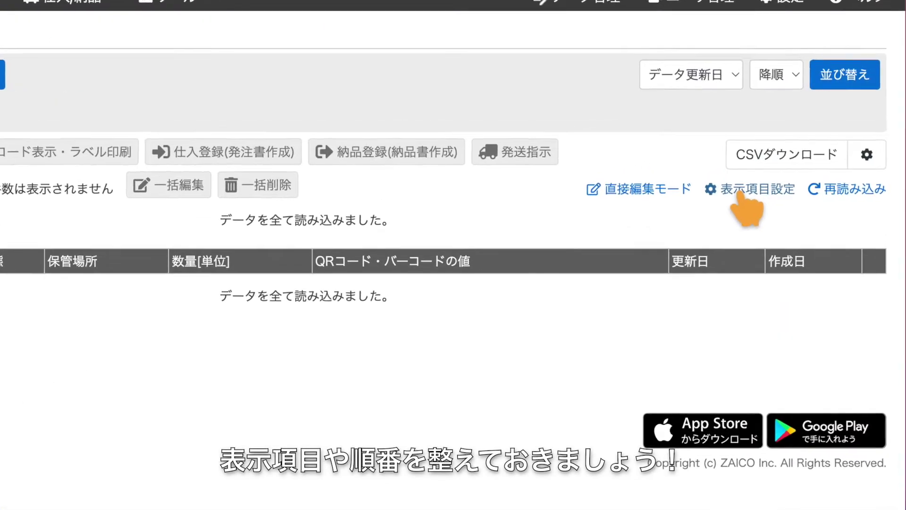
Step: In the inventory list's display item settings, reorder the items so 保管場所 precedes 状態 and 作成日 precedes 更新日
{"action": "left_click", "coordinate": [739, 191]}
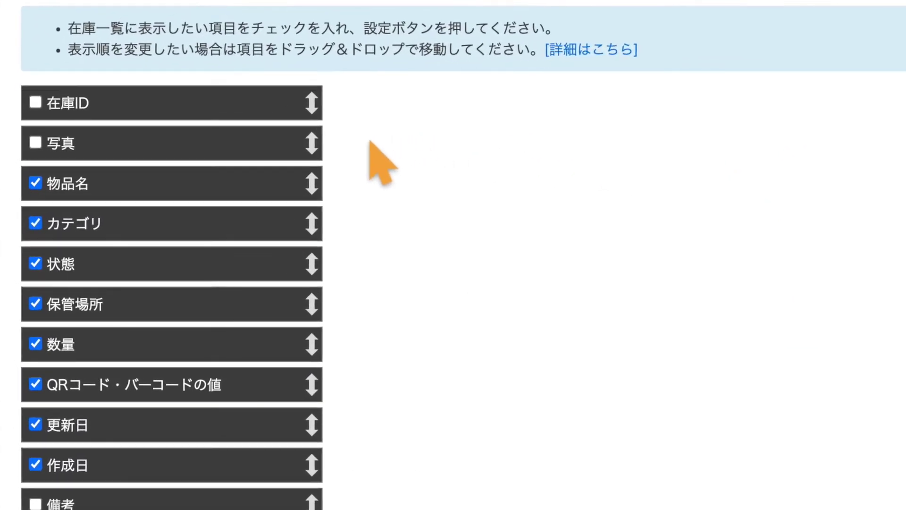
{"action": "scroll", "coordinate": [368, 142], "scroll_direction": "down", "scroll_amount": 3}
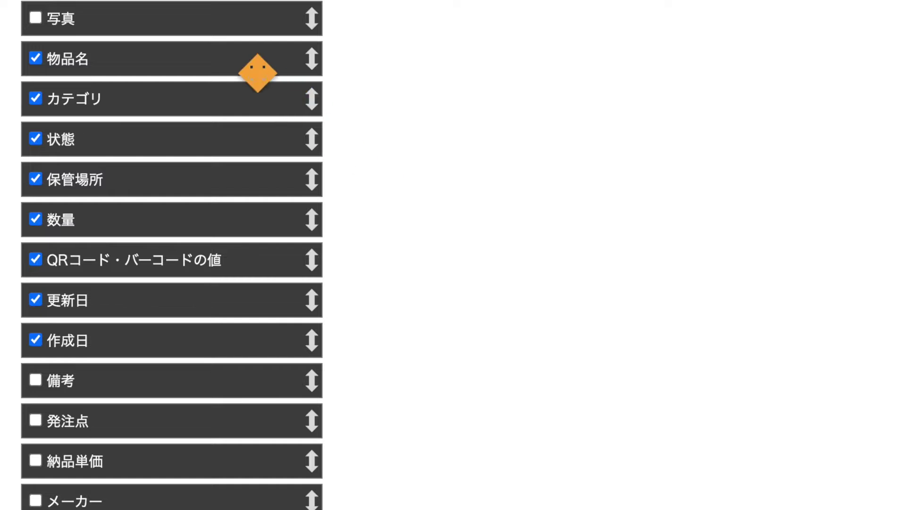
{"action": "mouse_move", "coordinate": [245, 63]}
{"action": "left_mouse_down"}
{"action": "mouse_move", "coordinate": [246, 150]}
{"action": "mouse_move", "coordinate": [241, 52]}
{"action": "left_mouse_up"}
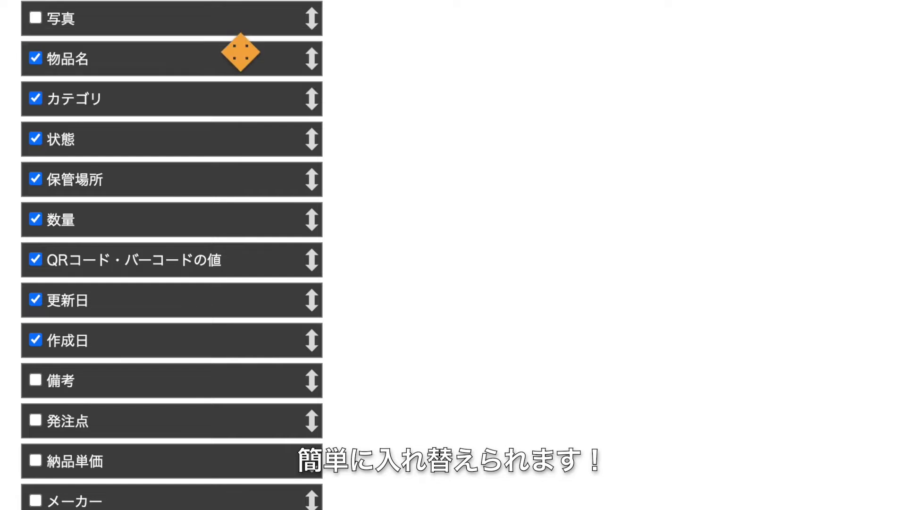
{"action": "left_click_drag", "start_coordinate": [219, 212], "coordinate": [219, 236]}
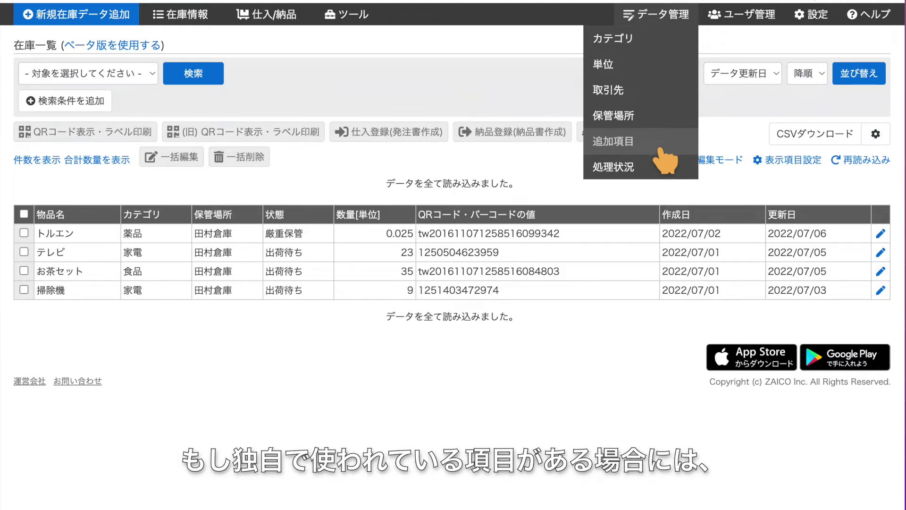
Step: Create a new additional item for inventory data and name it 担当者
{"action": "left_click", "coordinate": [661, 150]}
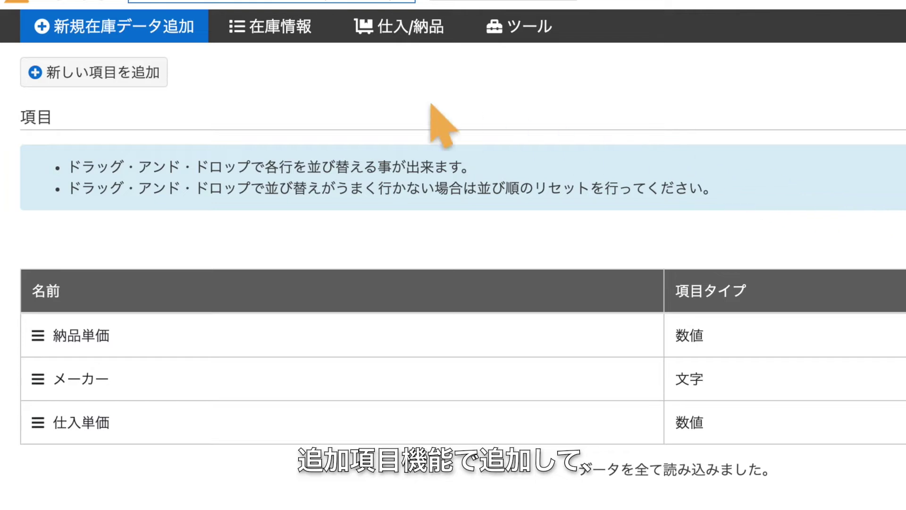
{"action": "left_click", "coordinate": [163, 81]}
{"action": "left_click", "coordinate": [156, 200]}
{"action": "type", "text": "たんとう"}
{"action": "key", "text": "space"}
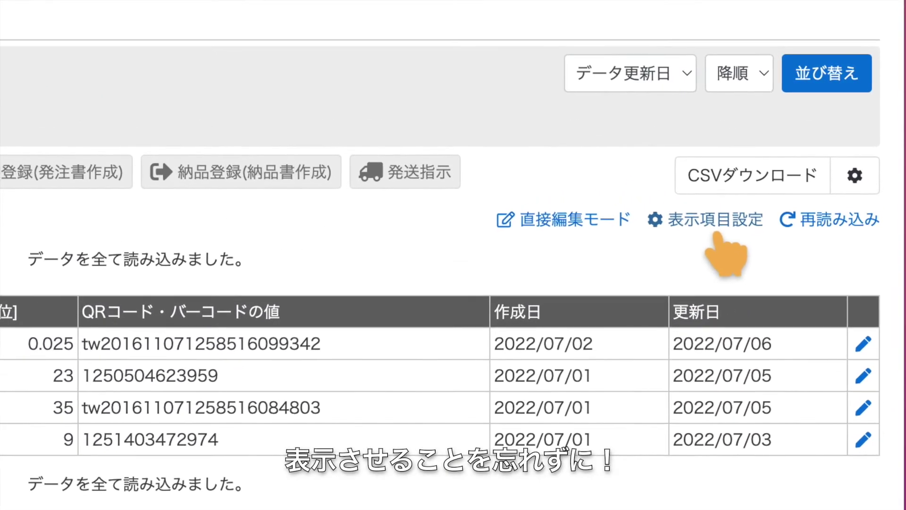
Step: Open the inventory list's display item settings and look through the items for the newly added one
{"action": "left_click", "coordinate": [717, 235]}
{"action": "scroll", "coordinate": [759, 95], "scroll_direction": "down", "scroll_amount": 5}
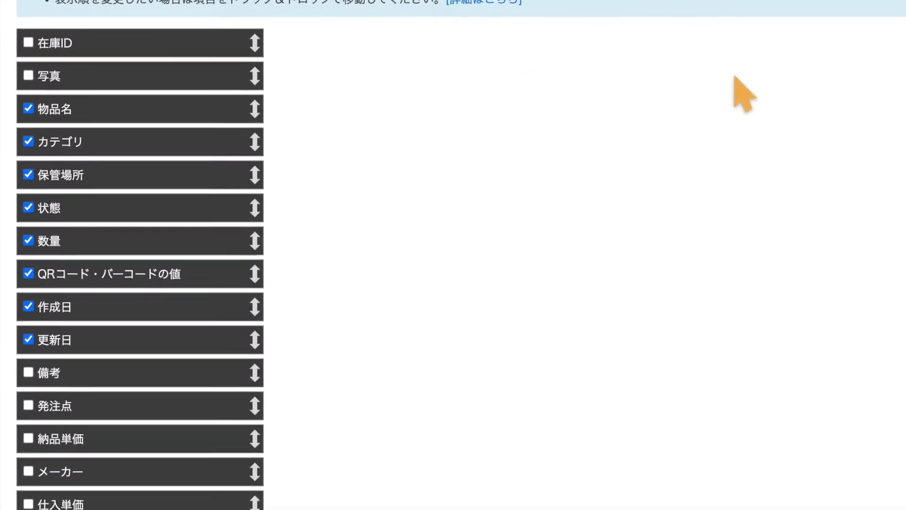
{"action": "scroll", "coordinate": [385, 55], "scroll_direction": "down", "scroll_amount": 2}
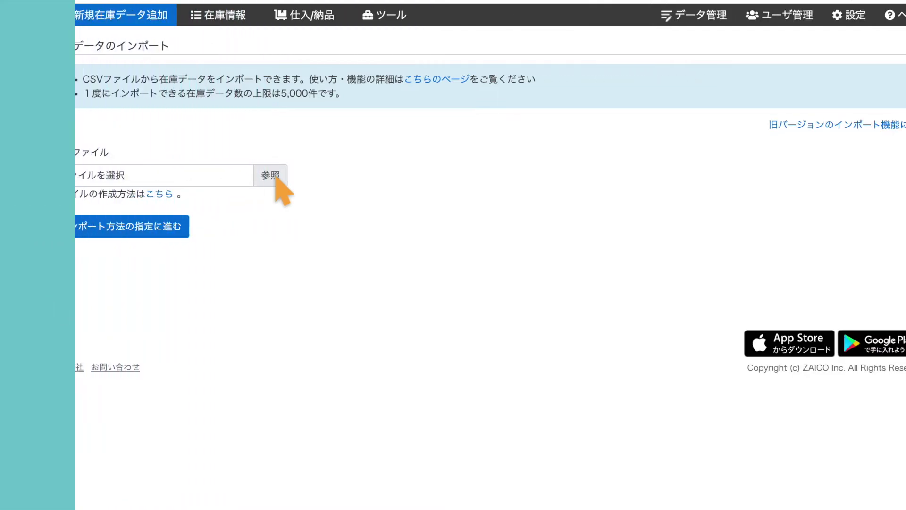
Step: Select zaico_import_sample - 追加項目ナシver.csv as the import file and continue with creating new inventory data from it
{"action": "left_click", "coordinate": [464, 179]}
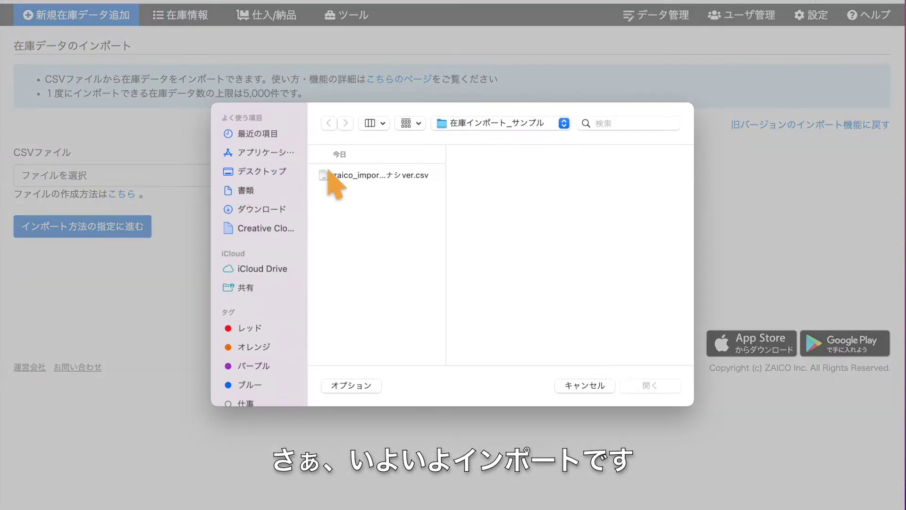
{"action": "left_click", "coordinate": [385, 176]}
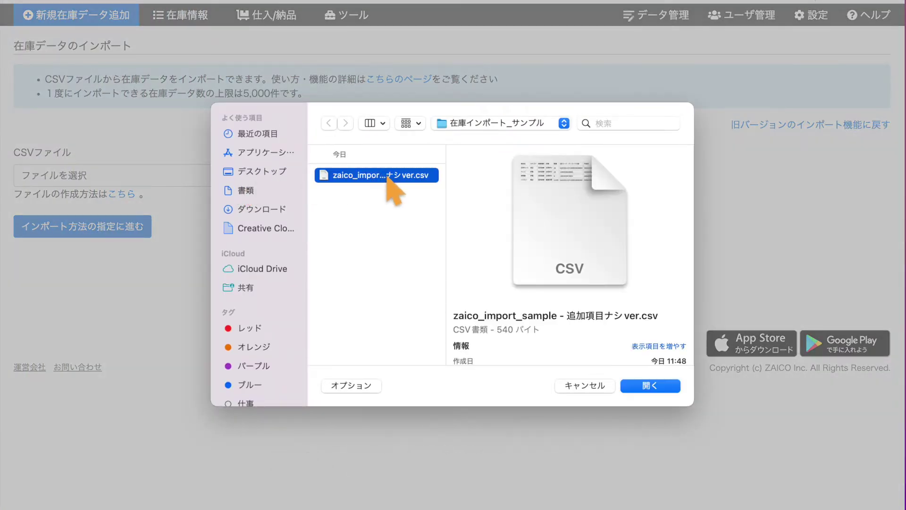
{"action": "left_click", "coordinate": [642, 385]}
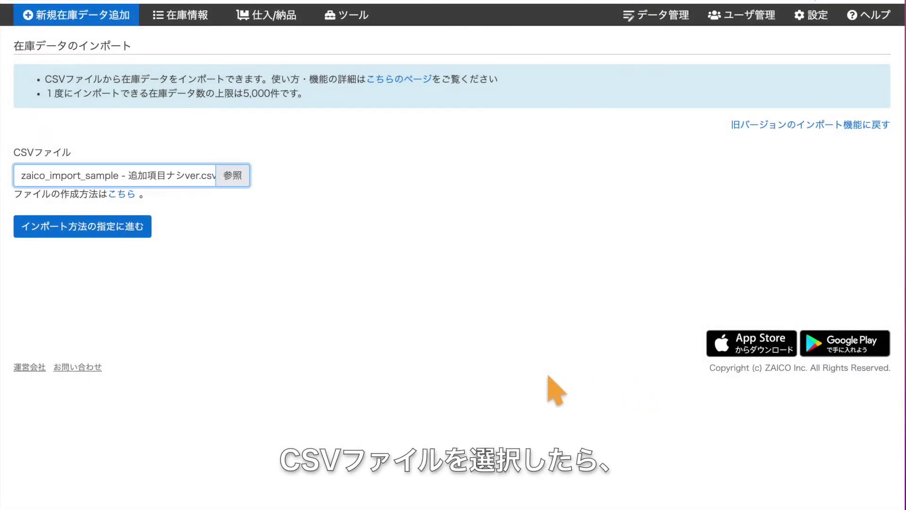
{"action": "left_click", "coordinate": [127, 236]}
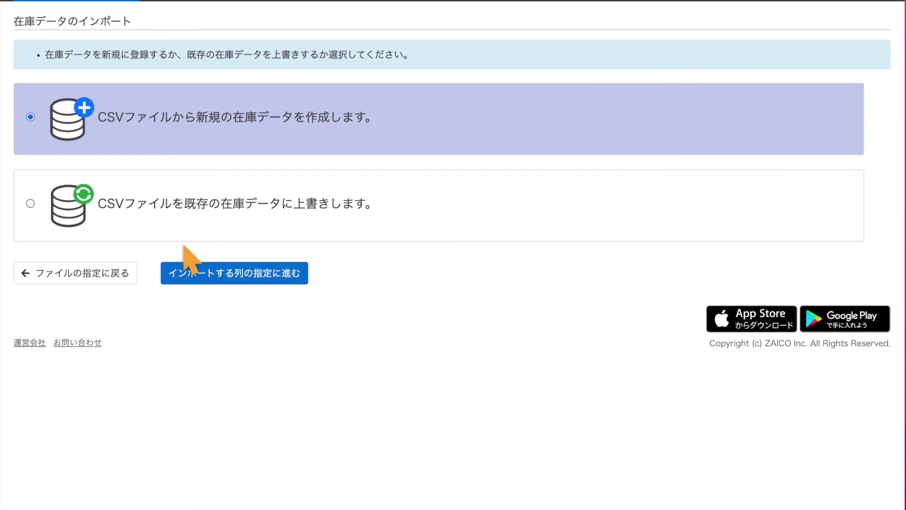
{"action": "left_click", "coordinate": [186, 270]}
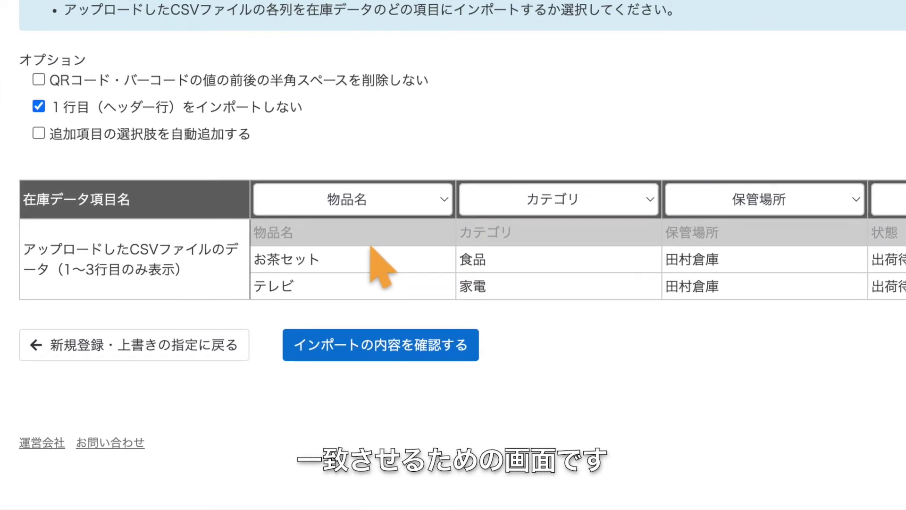
Step: Try assigning the CSV's 物品名 column to the カテゴリ inventory item
{"action": "left_click", "coordinate": [434, 208]}
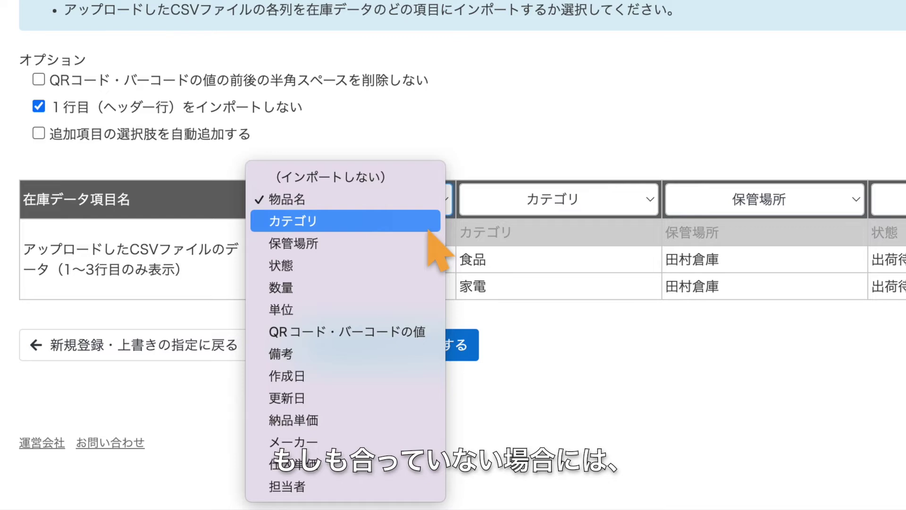
{"action": "left_click", "coordinate": [428, 230]}
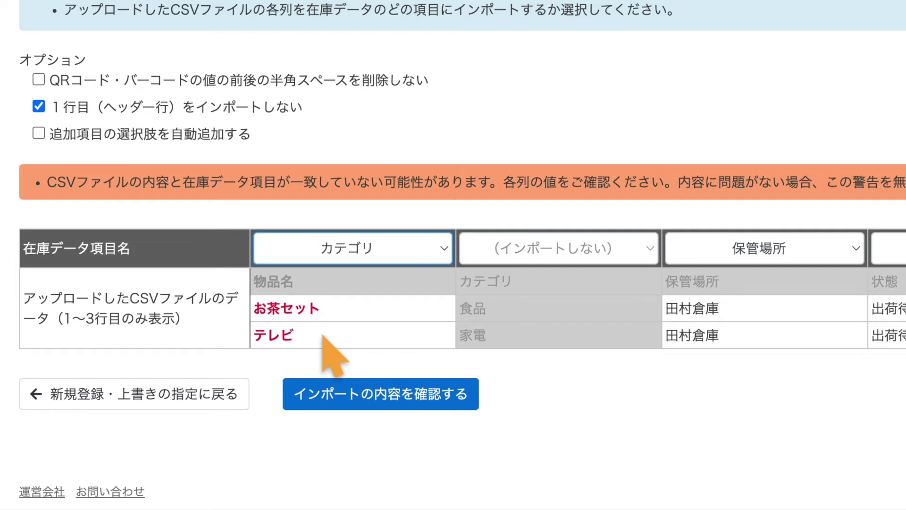
Step: Assign the first CSV column to 物品名 and the second CSV column to カテゴリ
{"action": "left_click", "coordinate": [417, 251]}
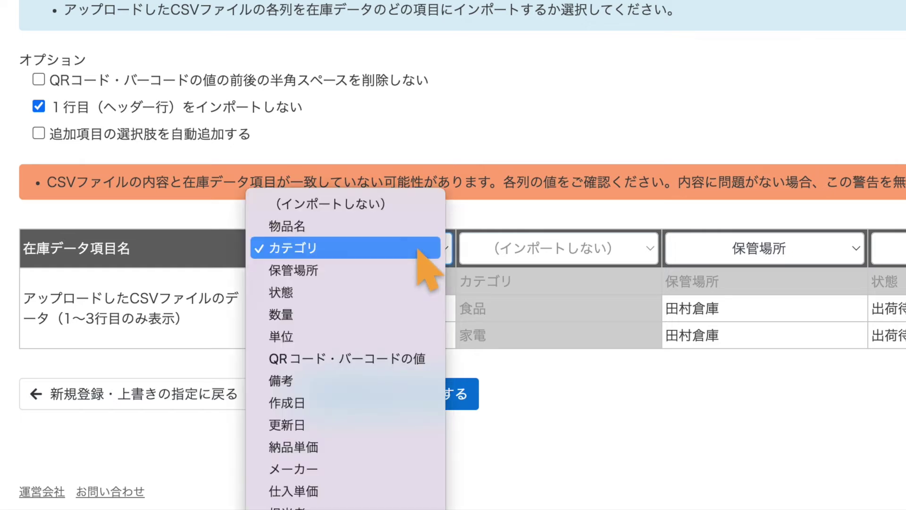
{"action": "left_click", "coordinate": [418, 230]}
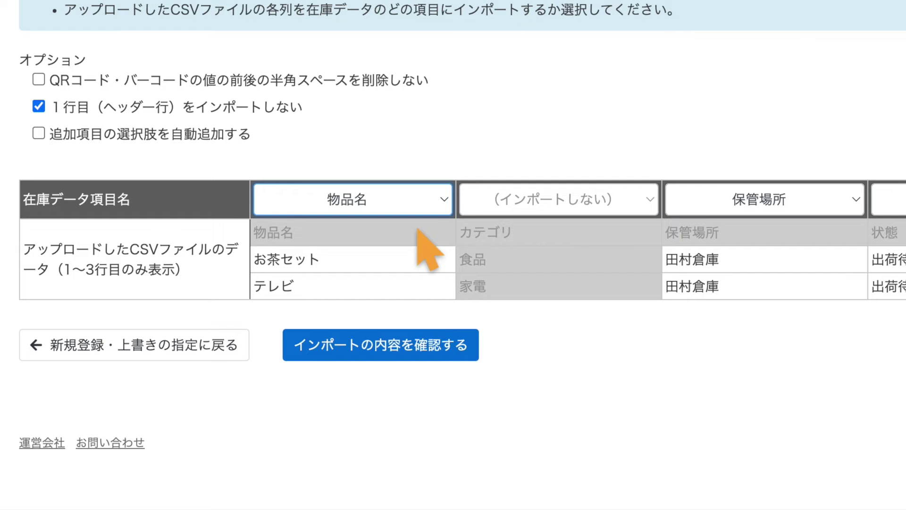
{"action": "left_click", "coordinate": [531, 199]}
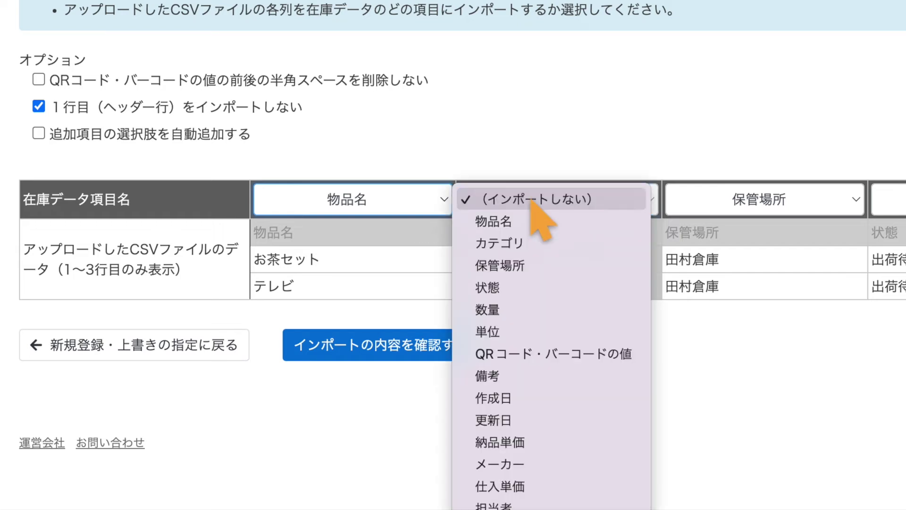
{"action": "left_click", "coordinate": [531, 242]}
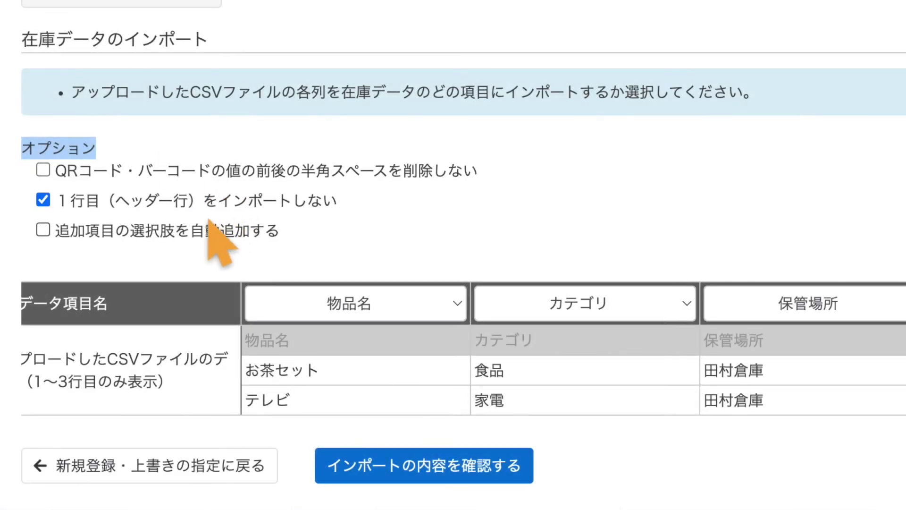
Step: Keep the header row excluded, check all columns of the import contents and run the inventory data import
{"action": "left_click", "coordinate": [43, 200]}
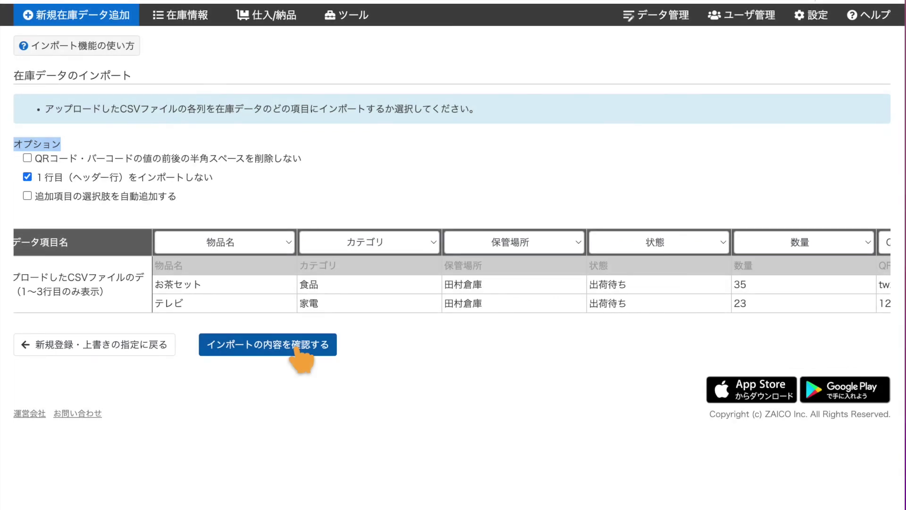
{"action": "left_click", "coordinate": [297, 347]}
{"action": "scroll", "coordinate": [290, 225], "scroll_direction": "right", "scroll_amount": 4}
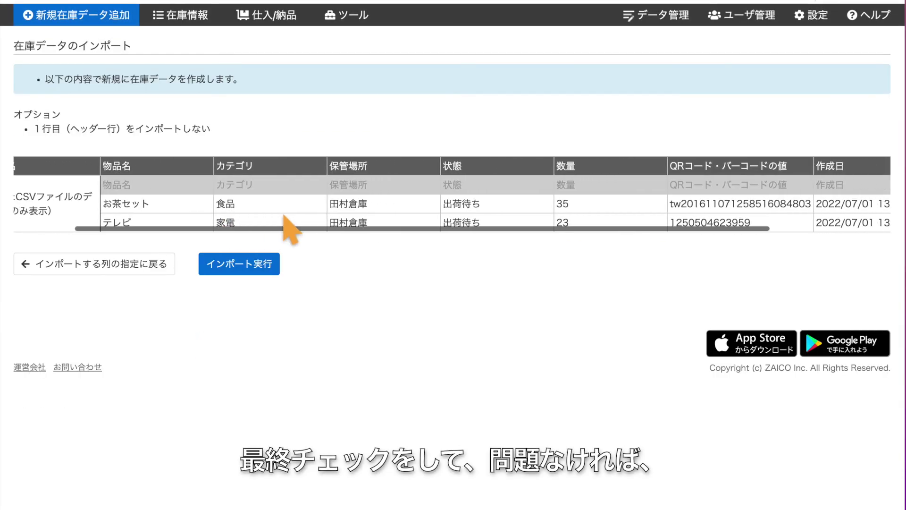
{"action": "scroll", "coordinate": [285, 216], "scroll_direction": "right", "scroll_amount": 3}
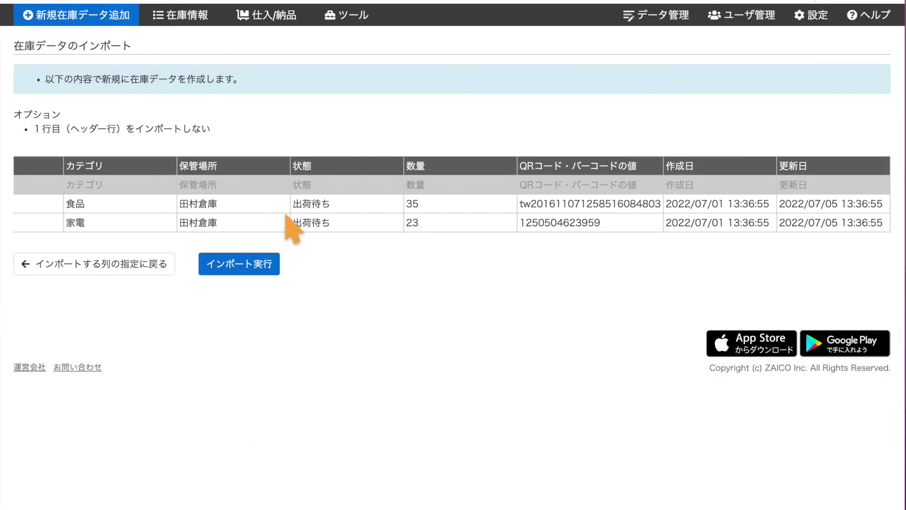
{"action": "scroll", "coordinate": [286, 217], "scroll_direction": "left", "scroll_amount": 3}
{"action": "scroll", "coordinate": [286, 218], "scroll_direction": "left", "scroll_amount": 2}
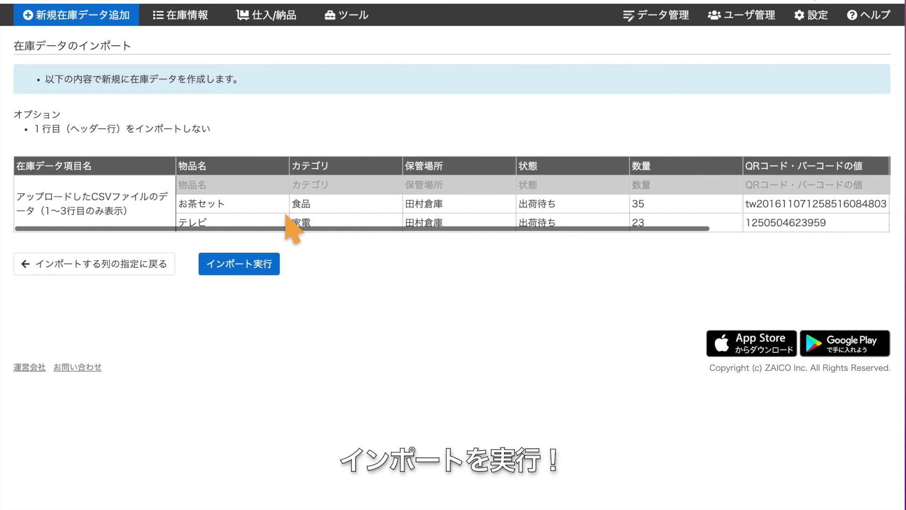
{"action": "left_click", "coordinate": [270, 267]}
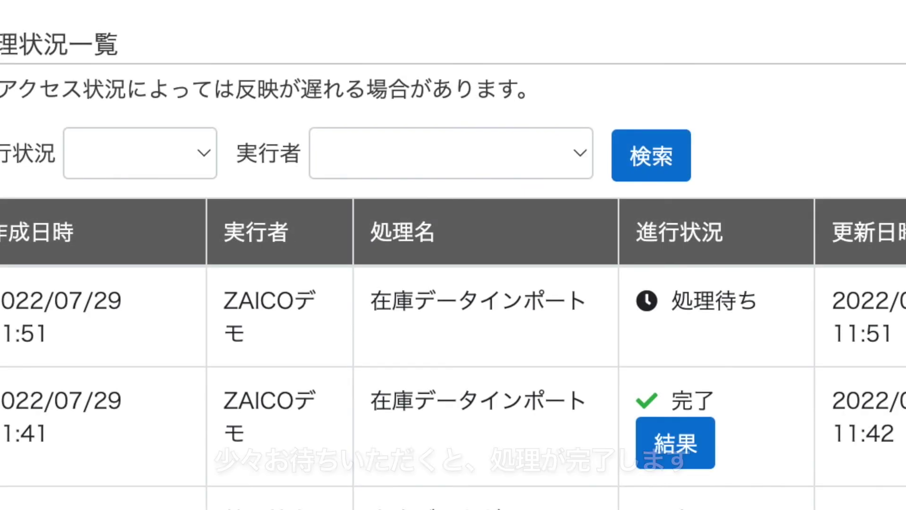